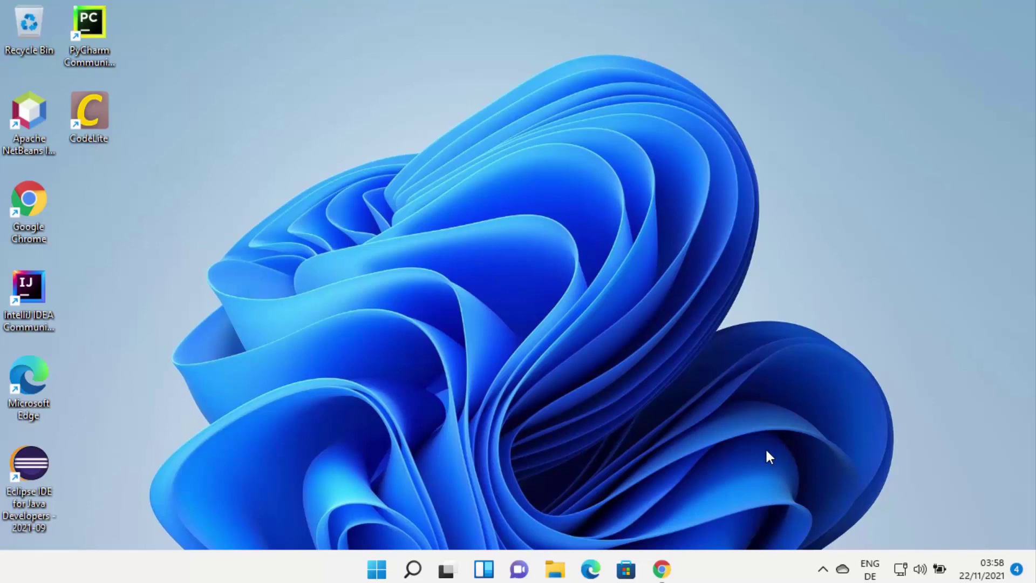
Bring Chrome forward showing the Google results for 'arduino ide'.
left_click(669, 564)
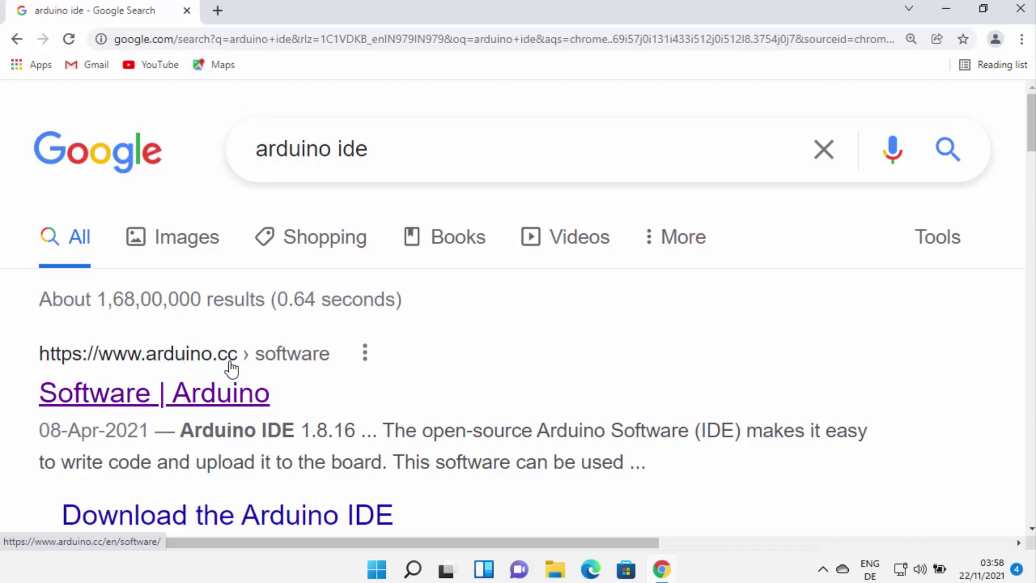
Navigate to the arduino.cc Software page's Downloads section and highlight version 1.8.16.
left_click(242, 396)
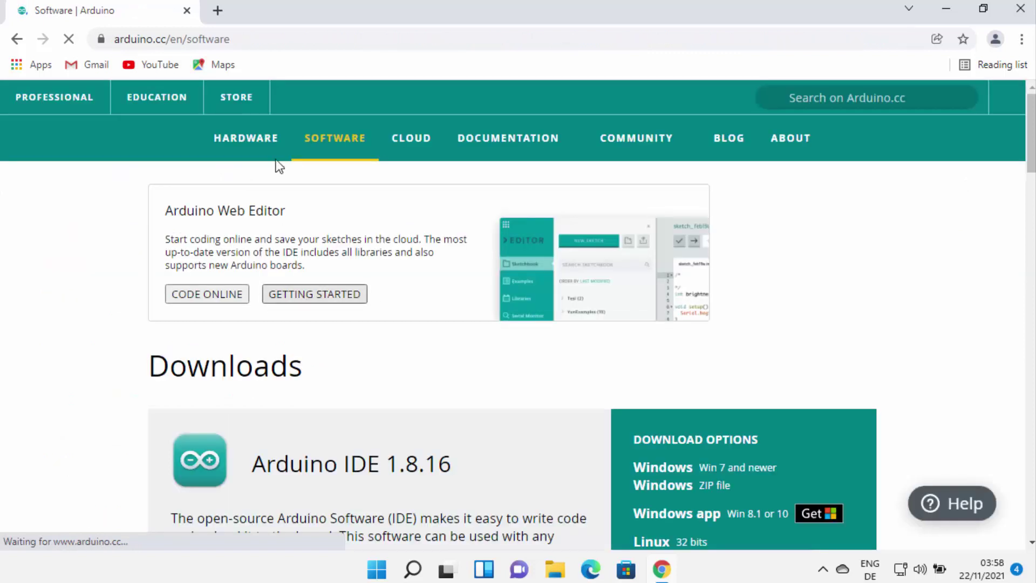
left_click(282, 38)
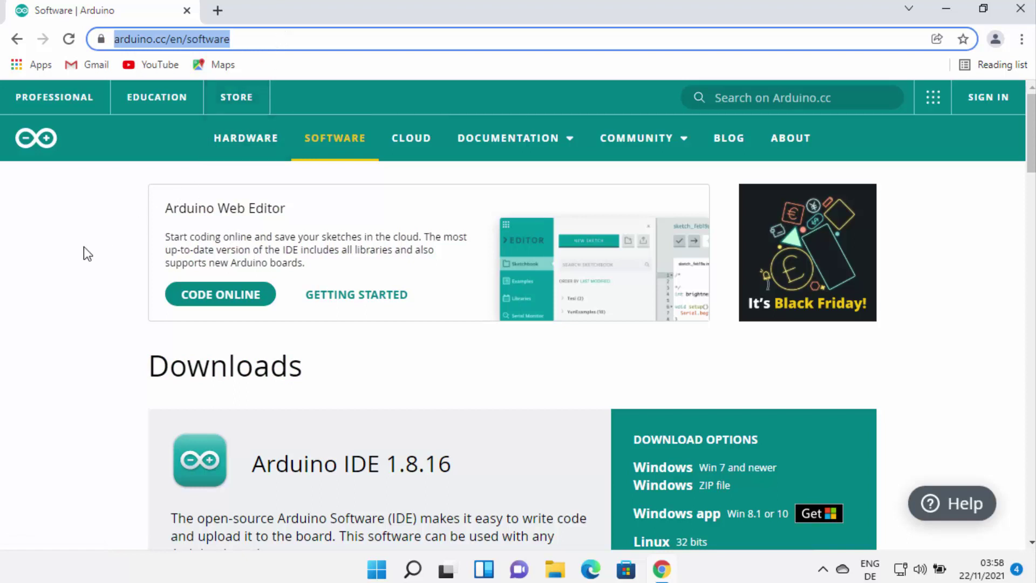
left_click(34, 145)
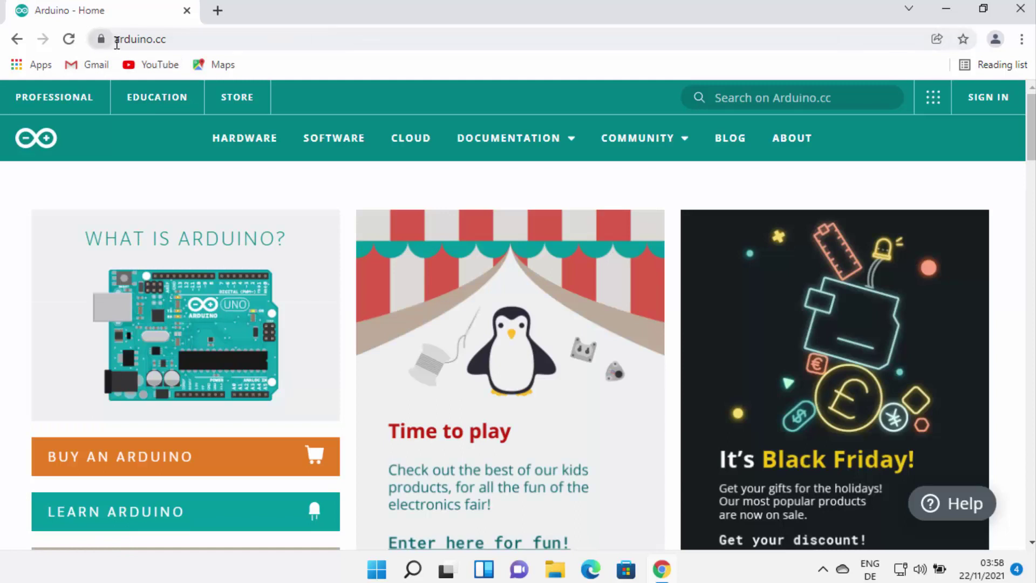
left_click(332, 144)
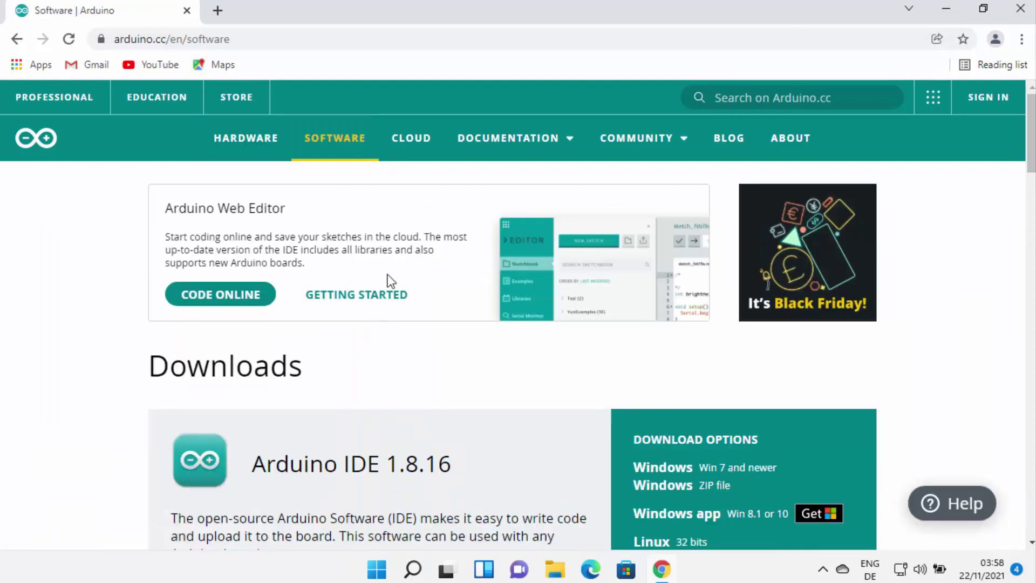
scroll(404, 351, "down", 1)
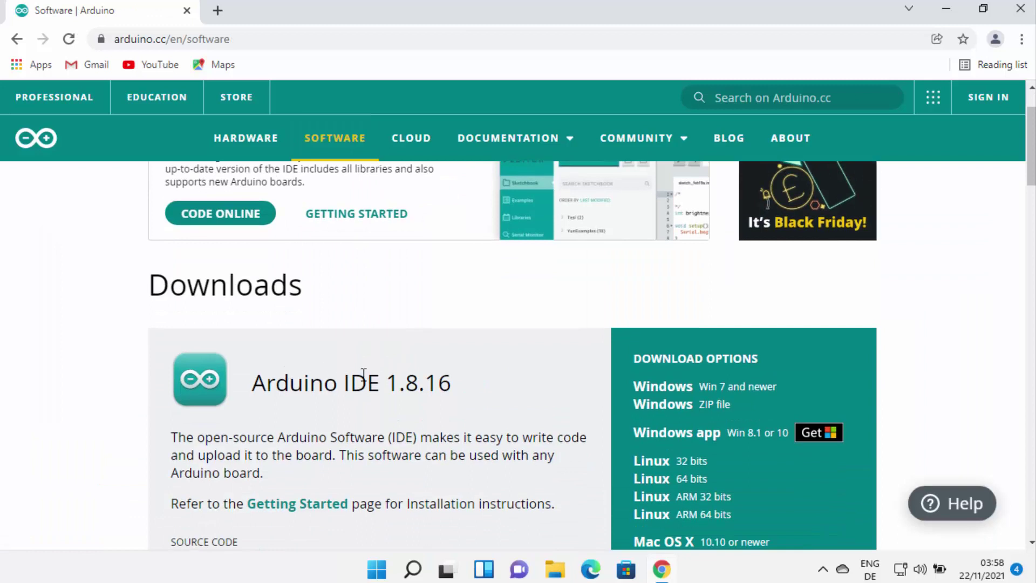
scroll(363, 376, "down", 1)
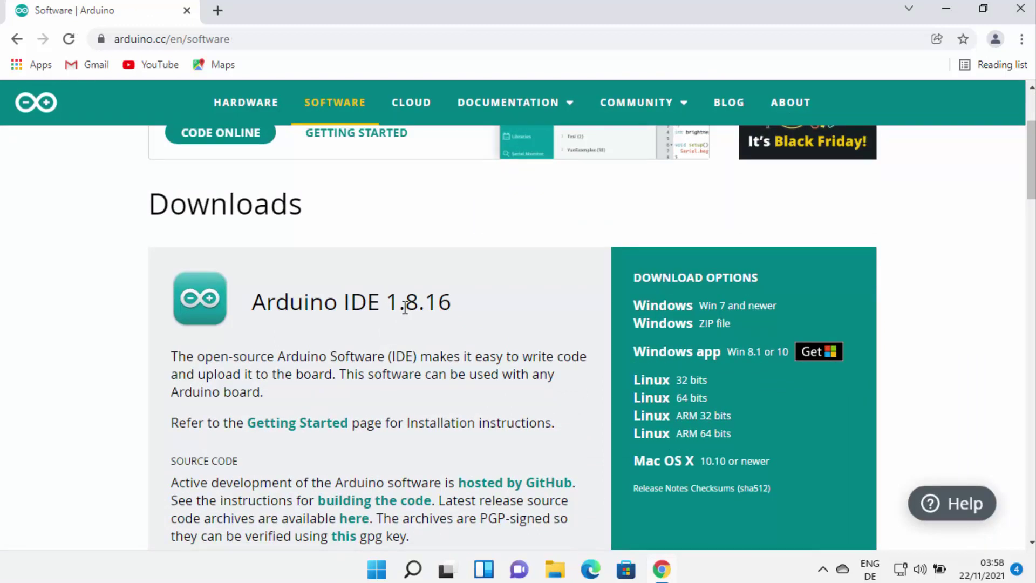
left_click_drag(390, 306, 452, 306)
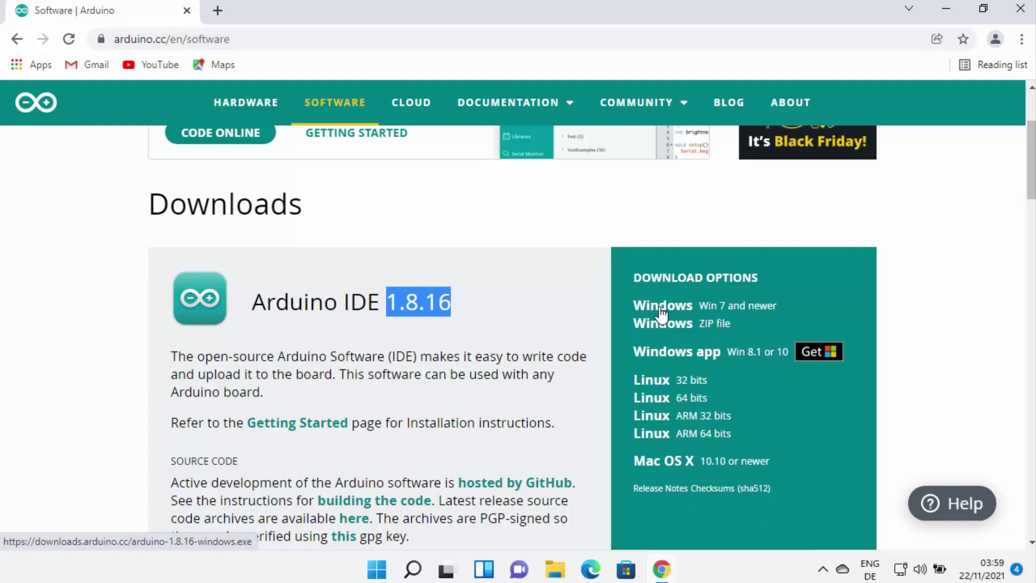
Download arduino-1.8.16-windows.exe for Win 7 and newer without donating, then run it.
left_click(740, 311)
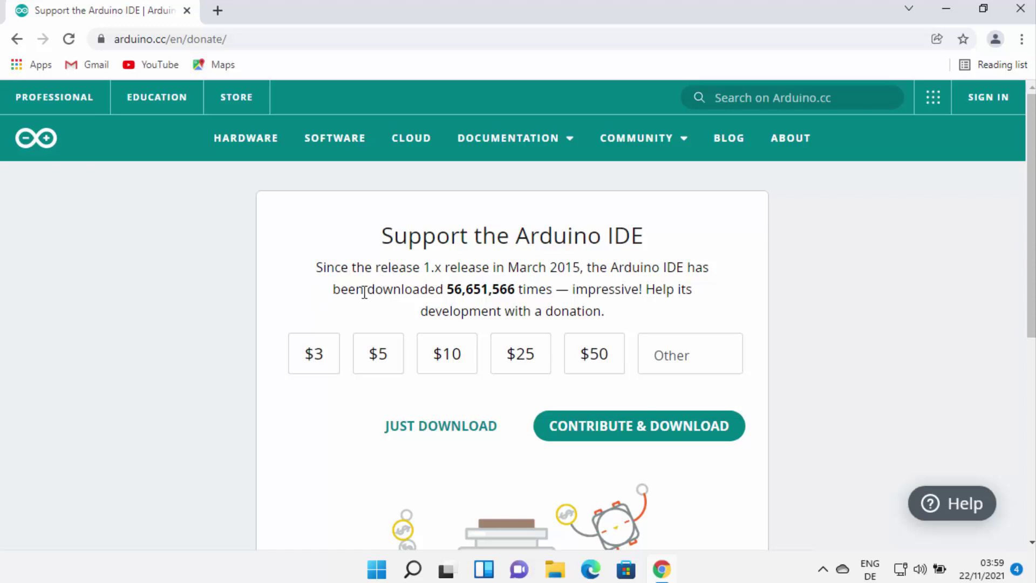
left_click(430, 436)
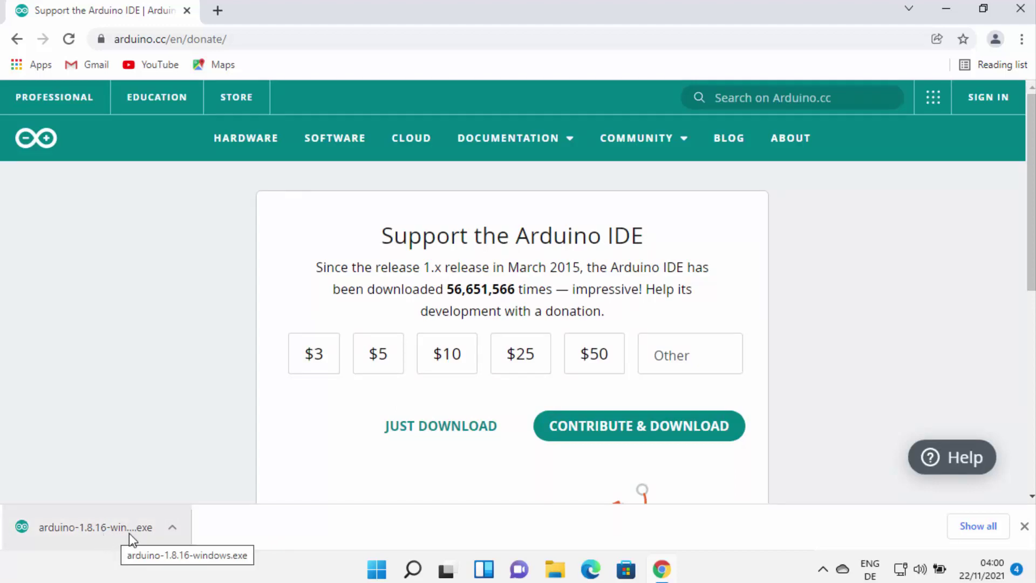
left_click(129, 533)
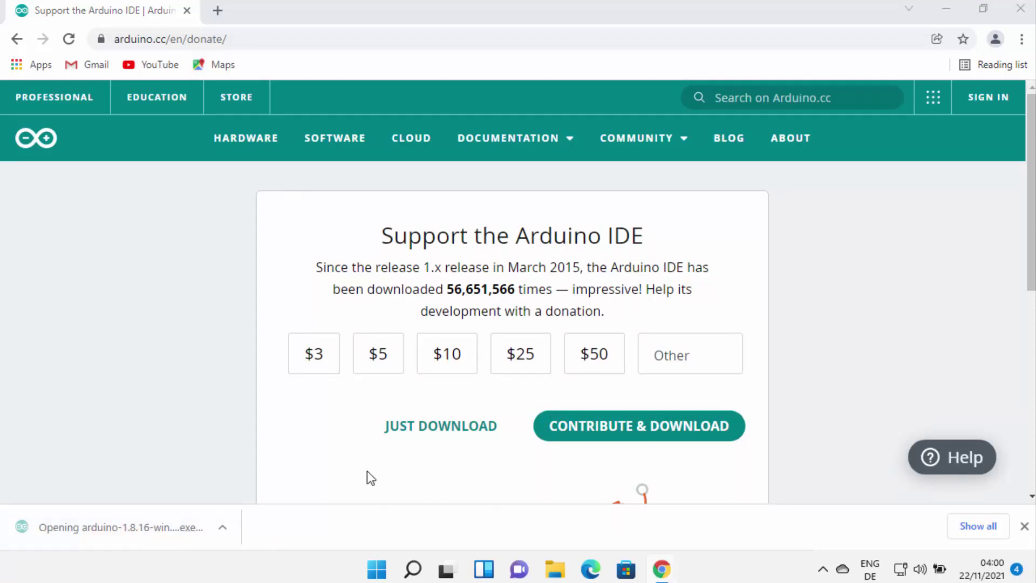
left_click(946, 9)
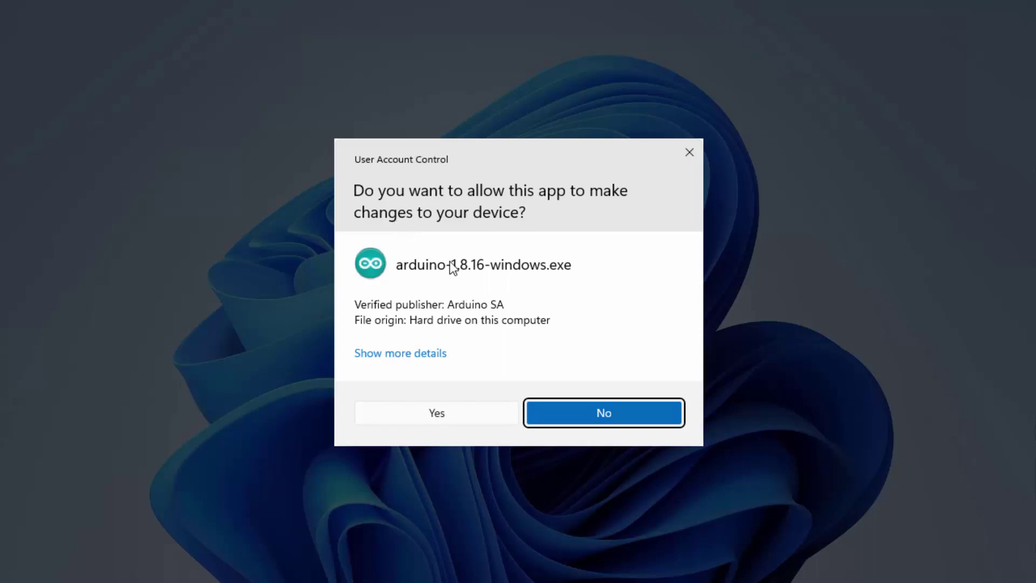
Allow the installer through UAC and agree to the GNU LGPL license.
left_click(432, 412)
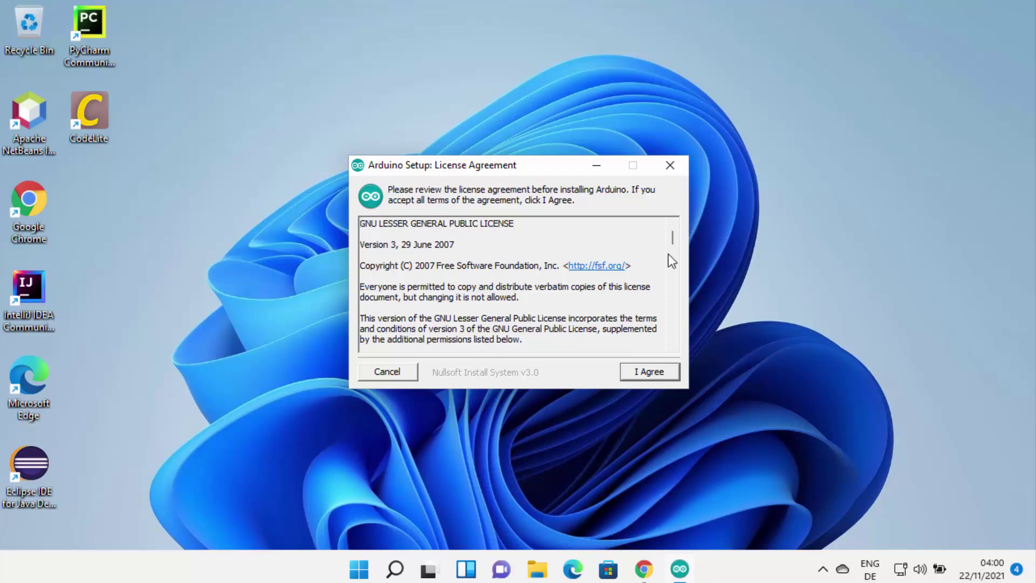
left_click_drag(674, 235, 670, 340)
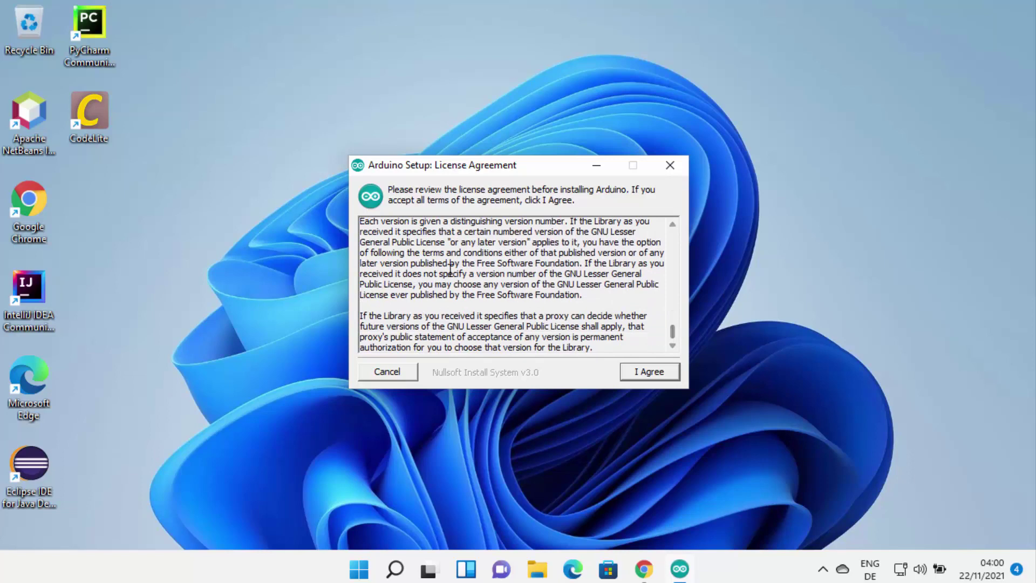
left_click(637, 373)
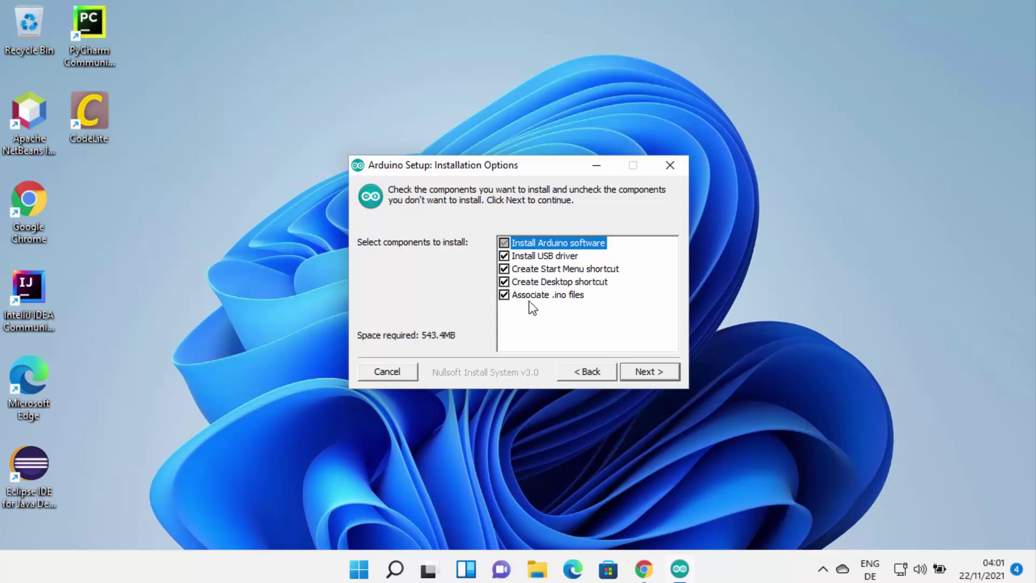
Keep all five components and install to C:\Program Files (x86)\Arduino.
left_click(646, 371)
left_click(499, 257)
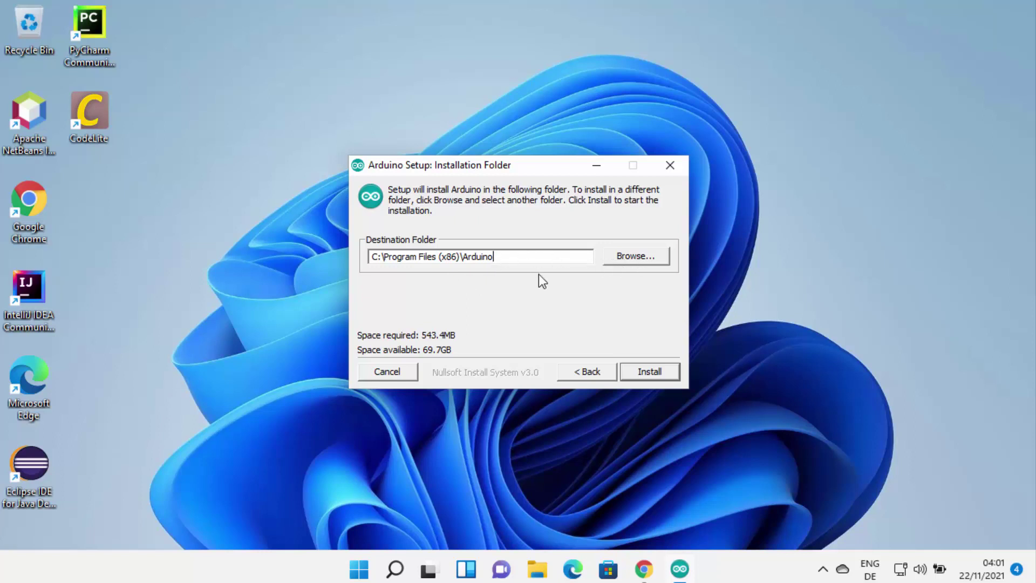
left_click(659, 374)
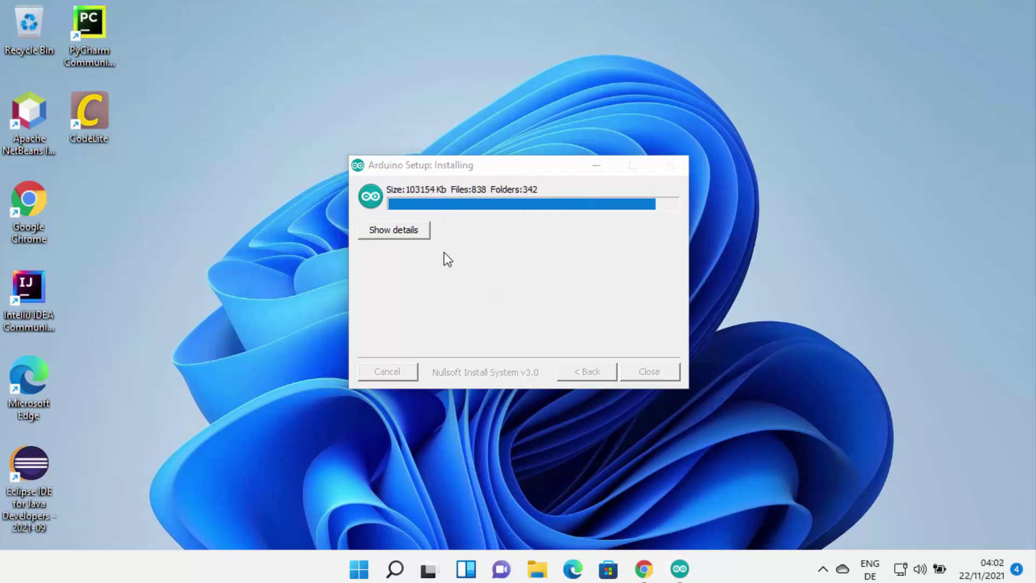
Approve the three Adafruit driver prompts, then close Setup once it completes.
left_click(384, 232)
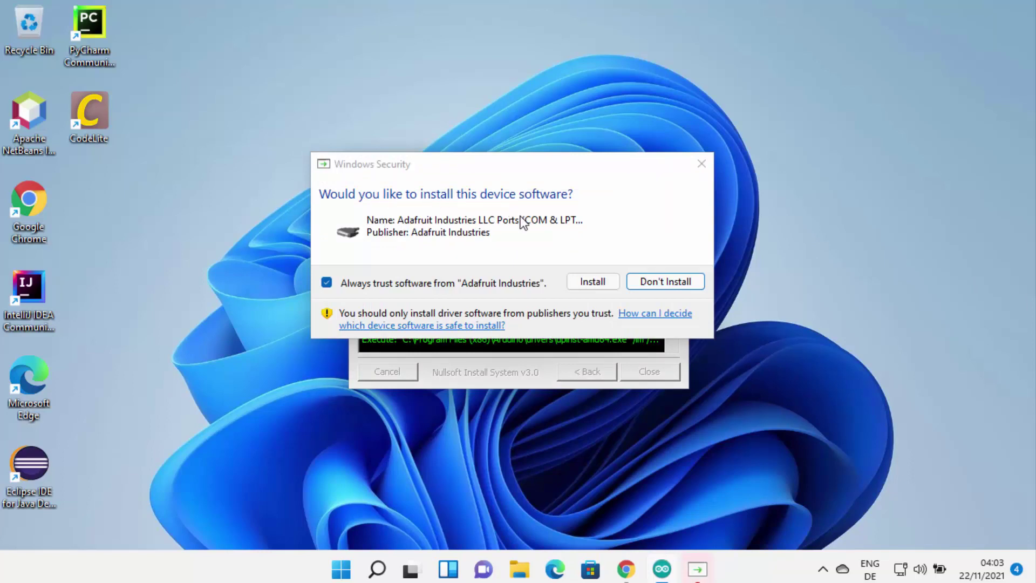
left_click(580, 282)
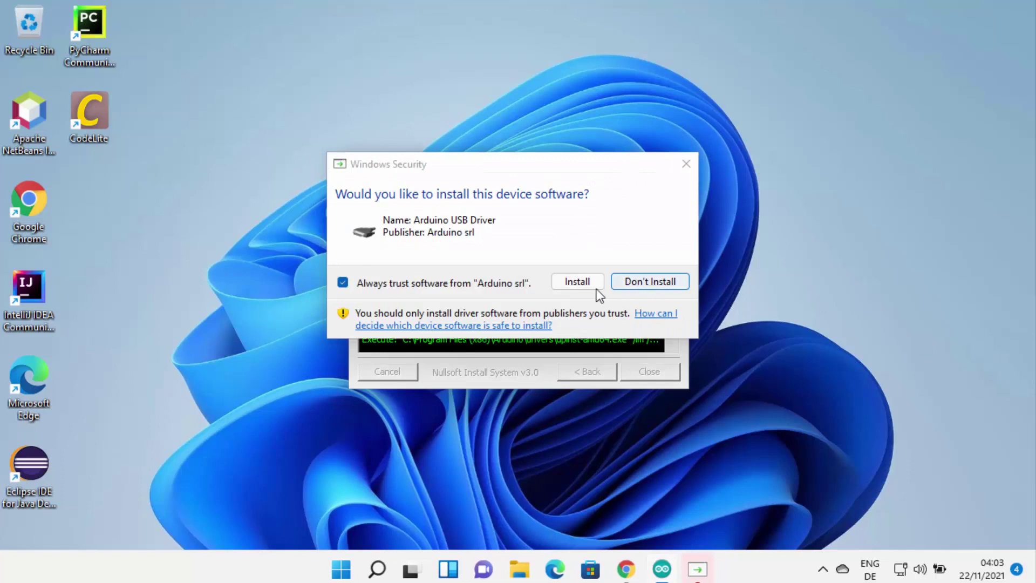
left_click(580, 282)
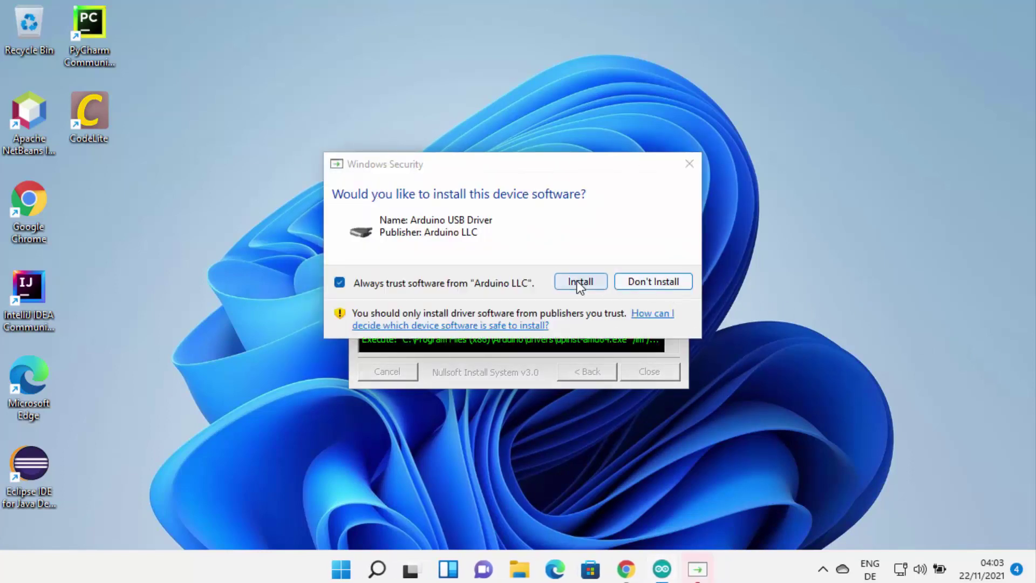
left_click(578, 281)
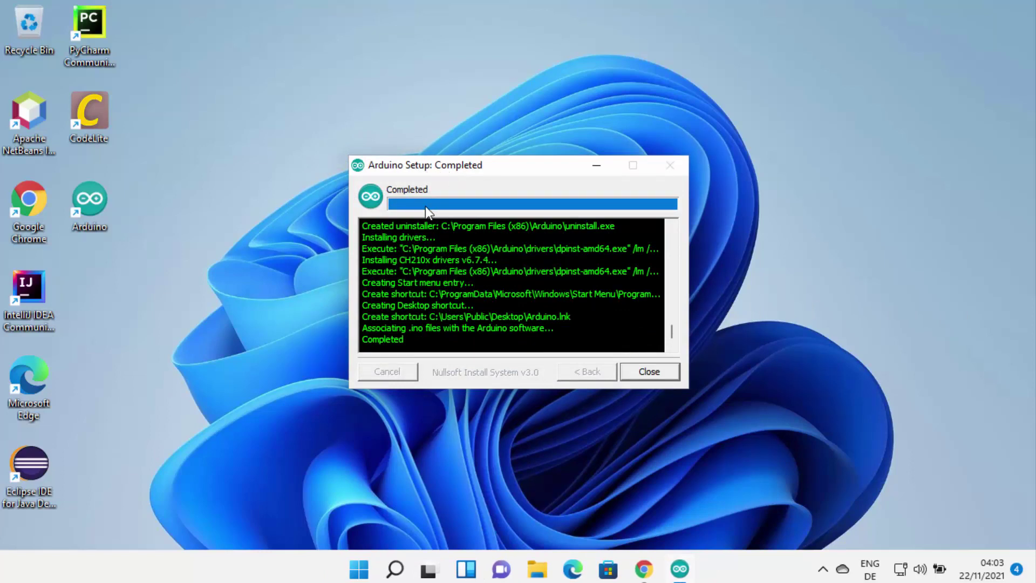
left_click(649, 371)
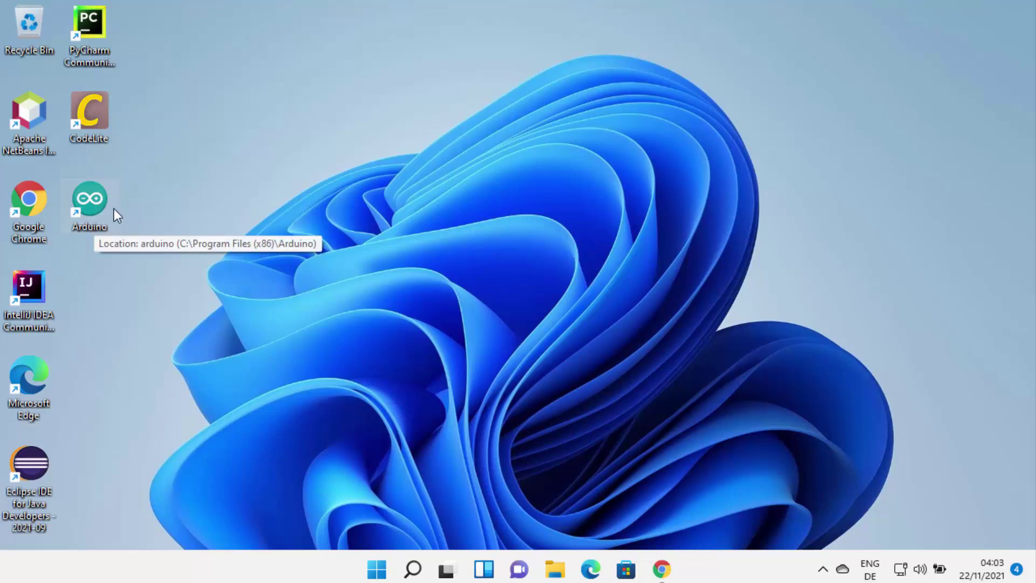
Start Arduino IDE 1.8.16 from the desktop shortcut, opening blank sketch_nov22a.
double_click(99, 205)
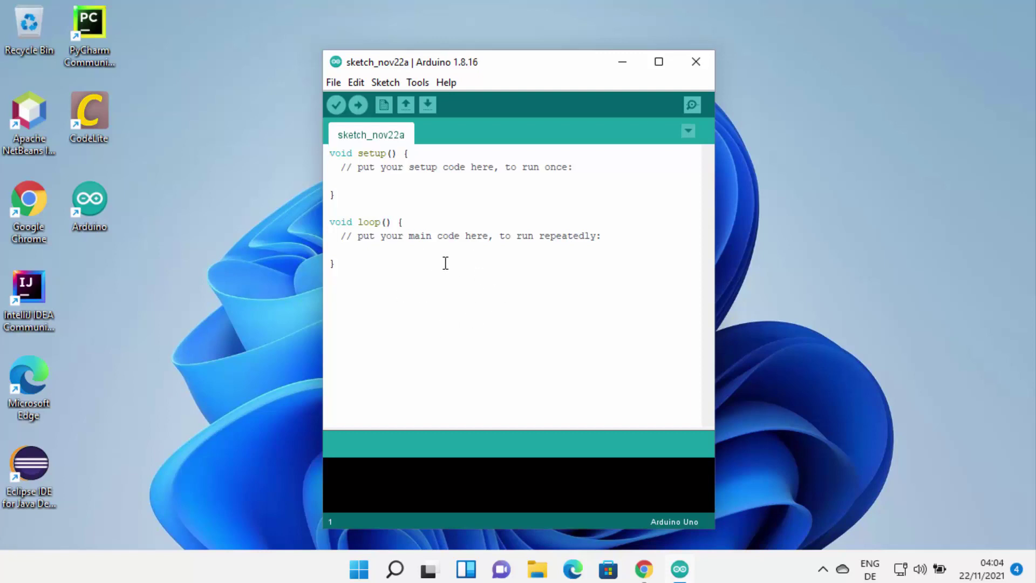
left_click(813, 298)
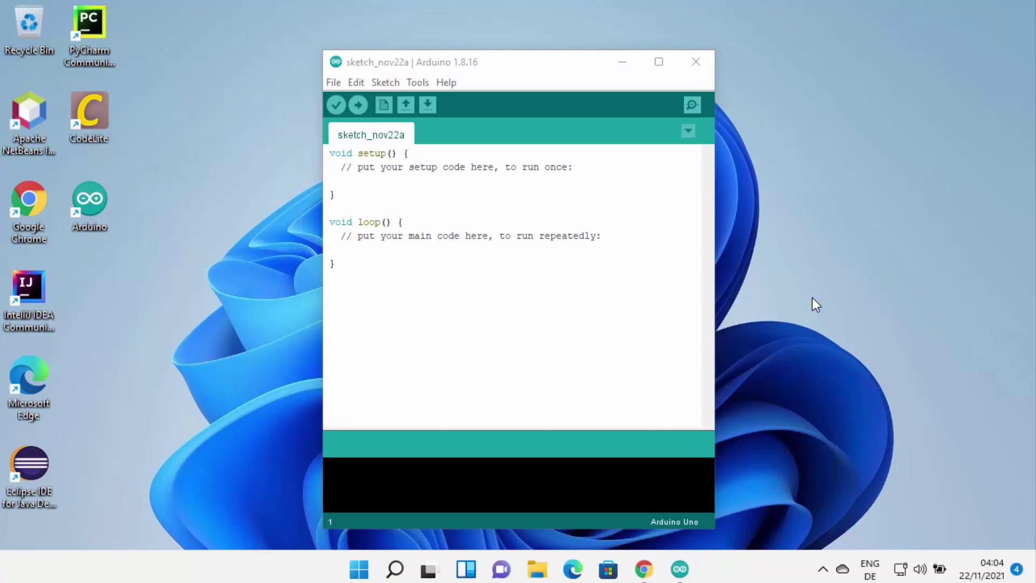
right_click(356, 572)
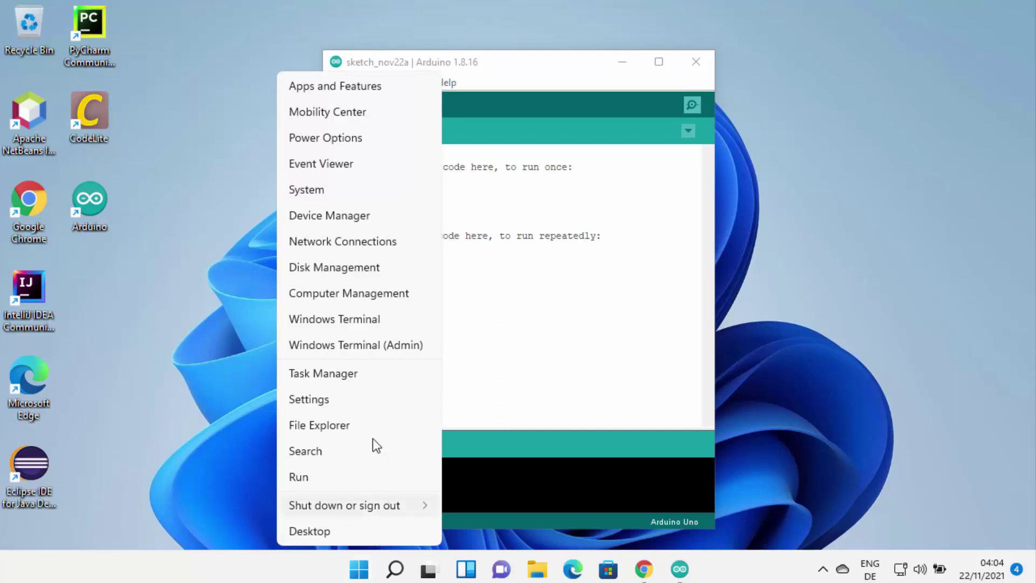
left_click(328, 215)
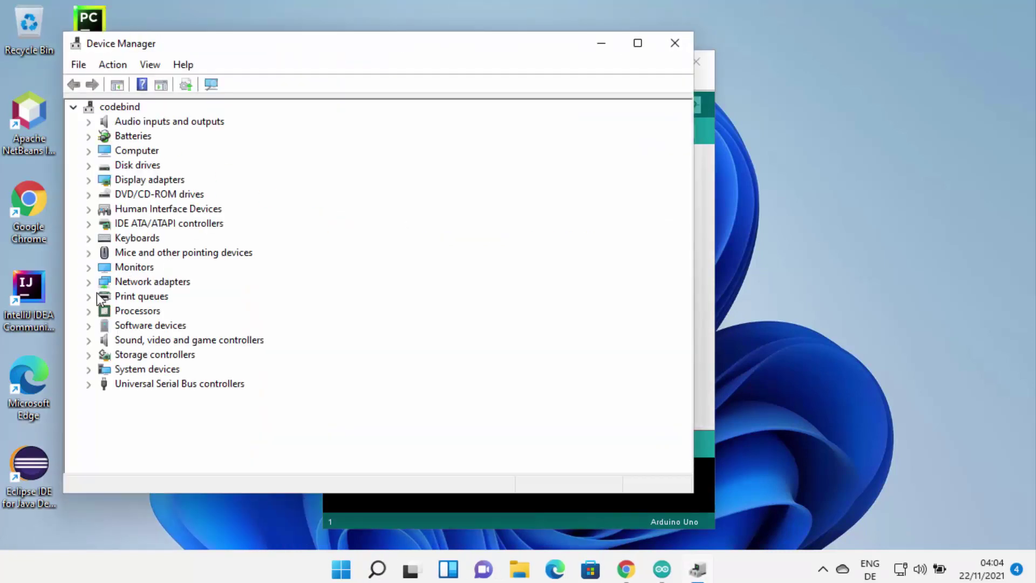
left_click(127, 422)
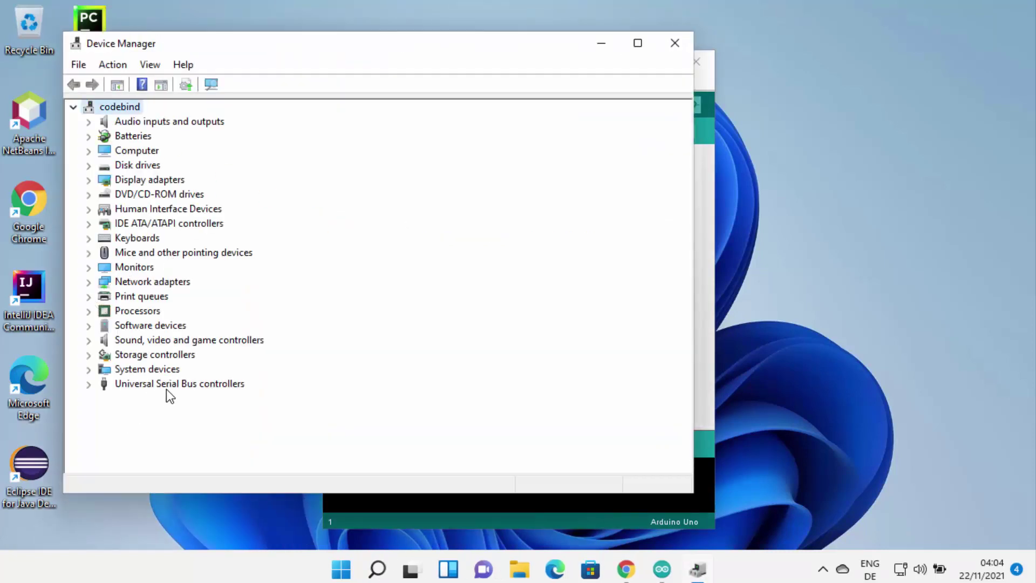
left_click(90, 385)
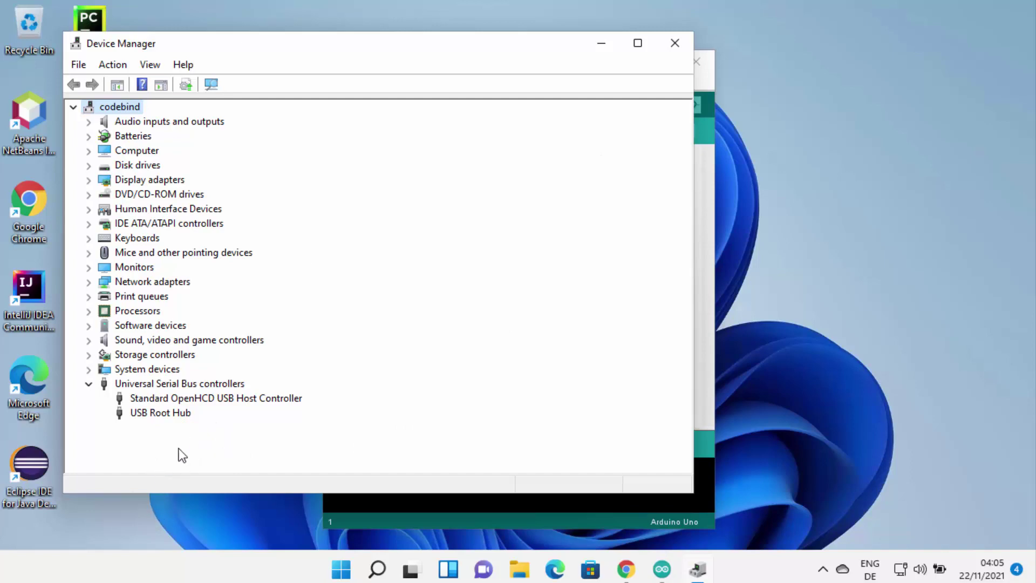
left_click(664, 47)
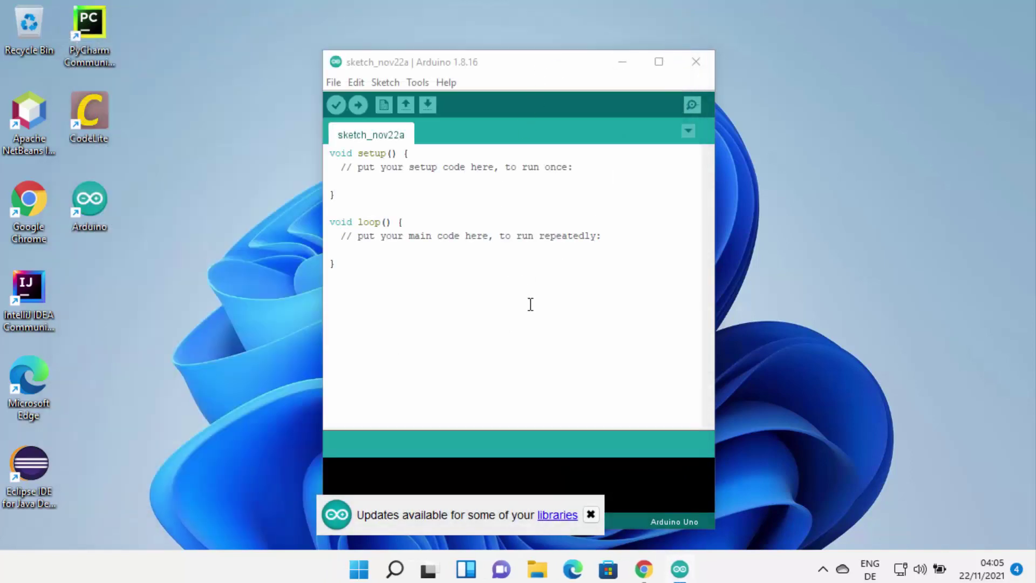
left_click(456, 341)
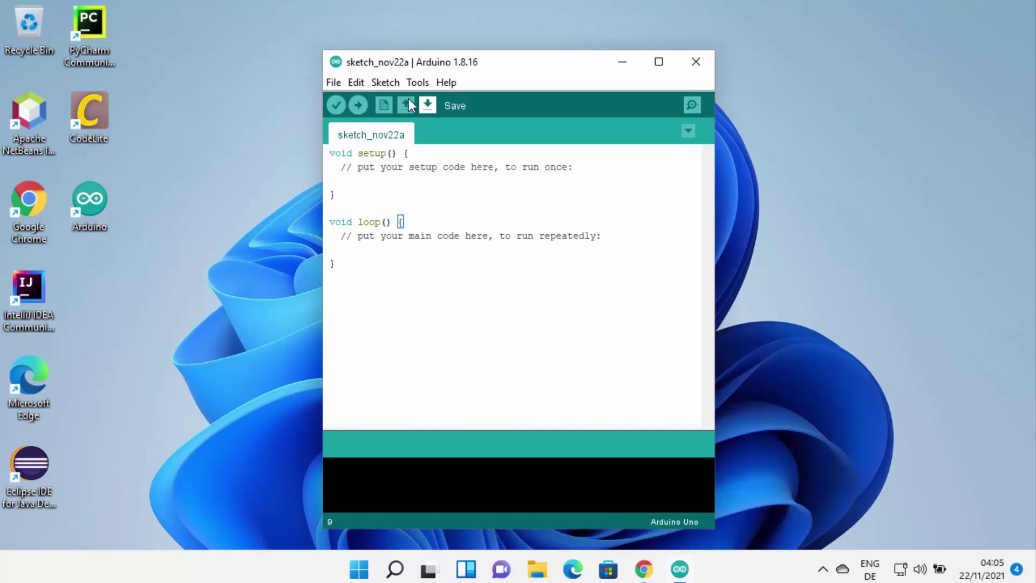
left_click(385, 83)
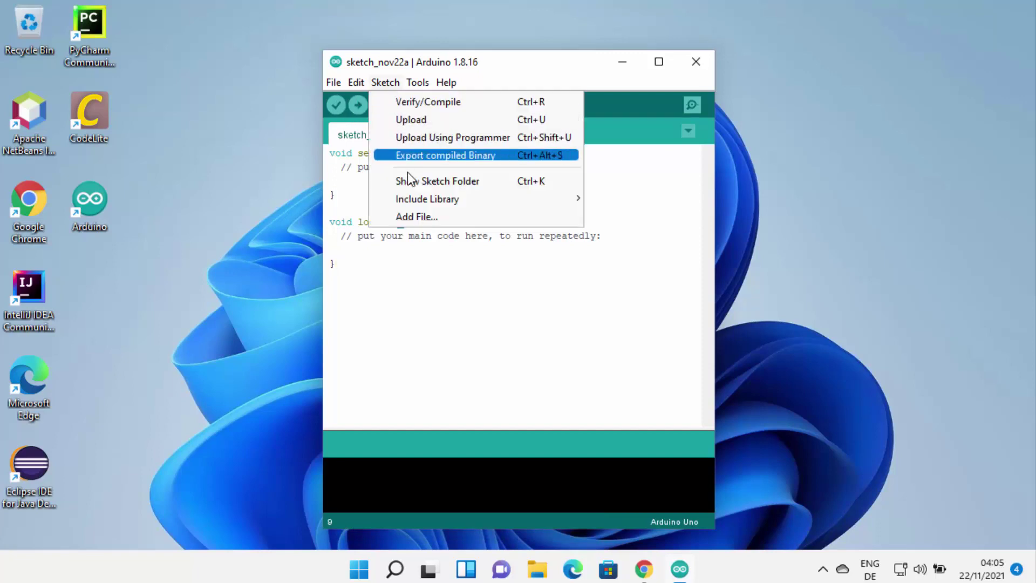
mouse_move(421, 203)
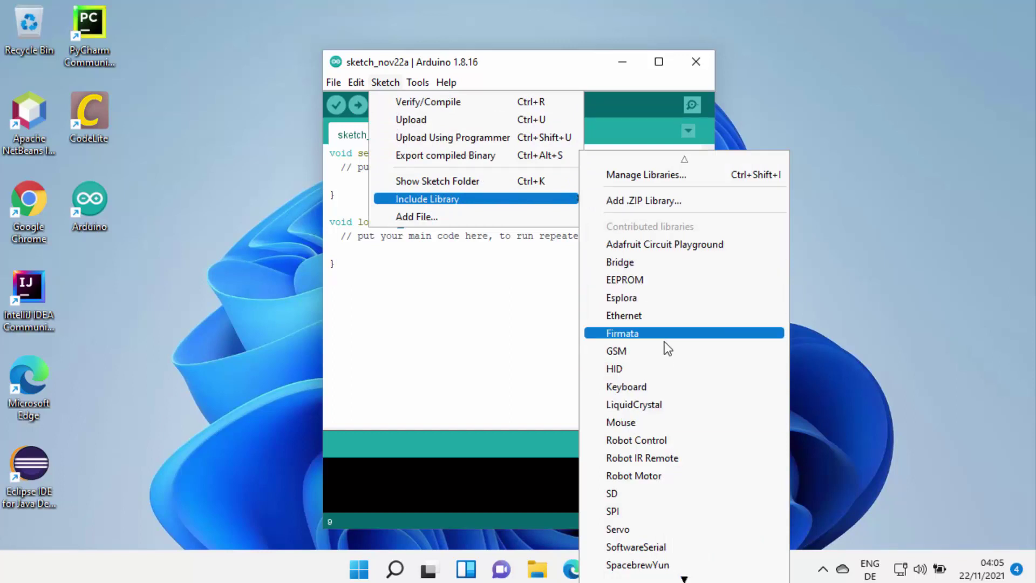
scroll(667, 348, "down", 2)
scroll(667, 348, "up", 2)
left_click(461, 324)
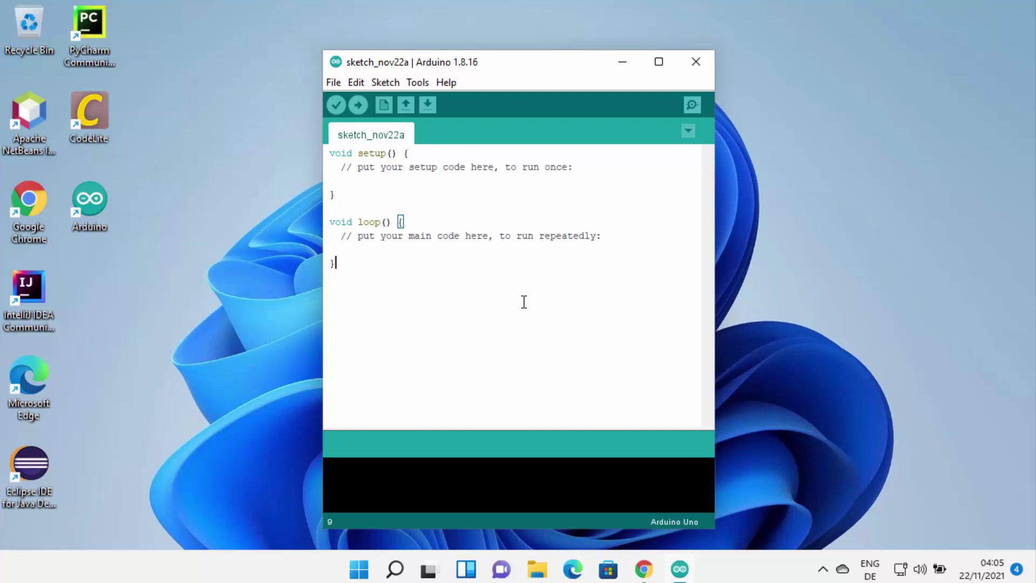
left_click(771, 330)
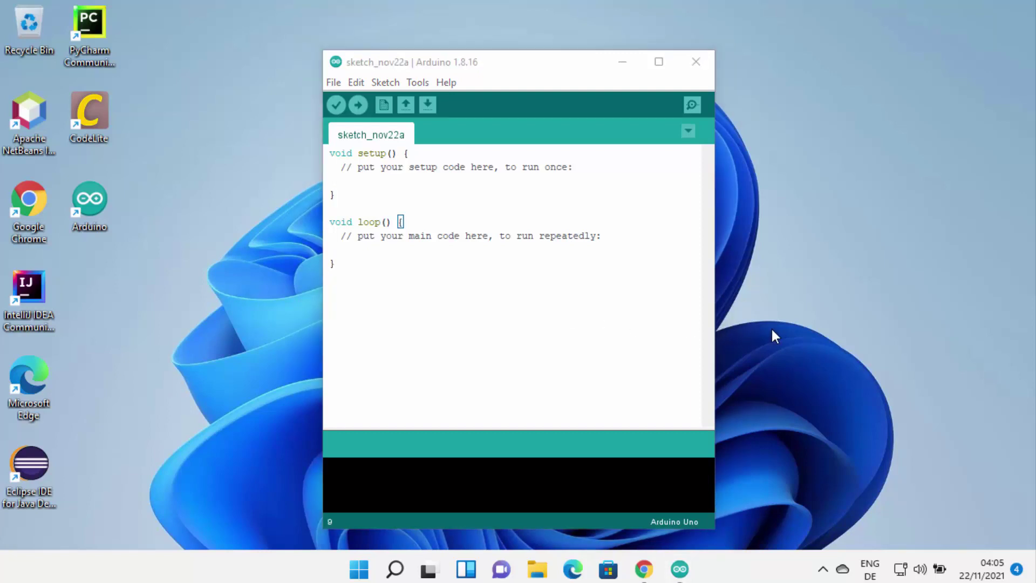